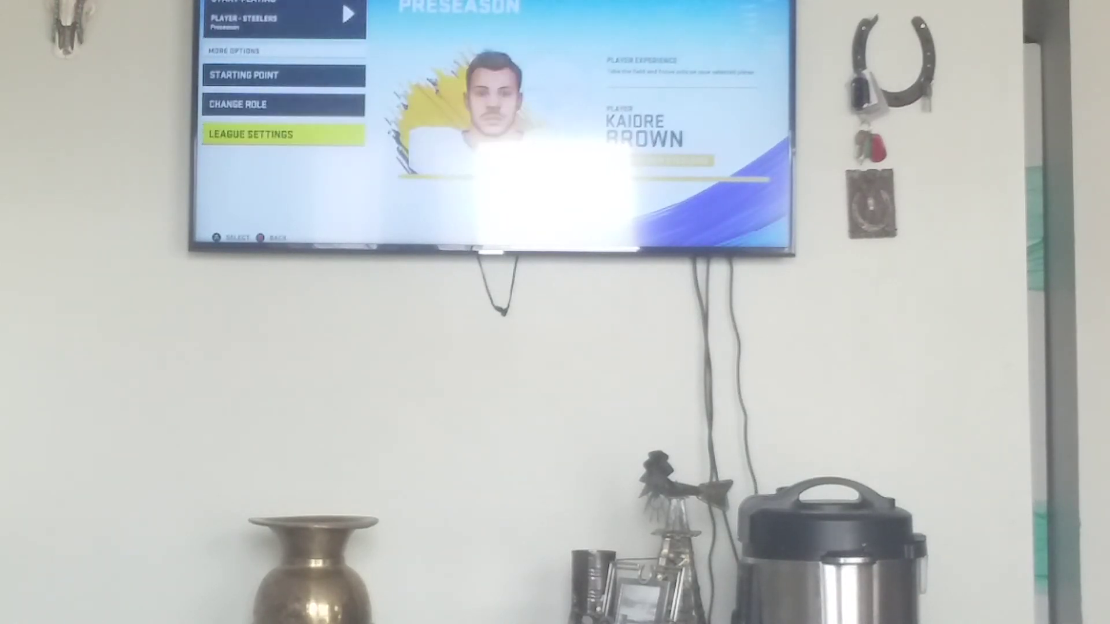
# In League Settings, set League Type to Players Only and switch Instant Starter off.
pyautogui.press('Return')
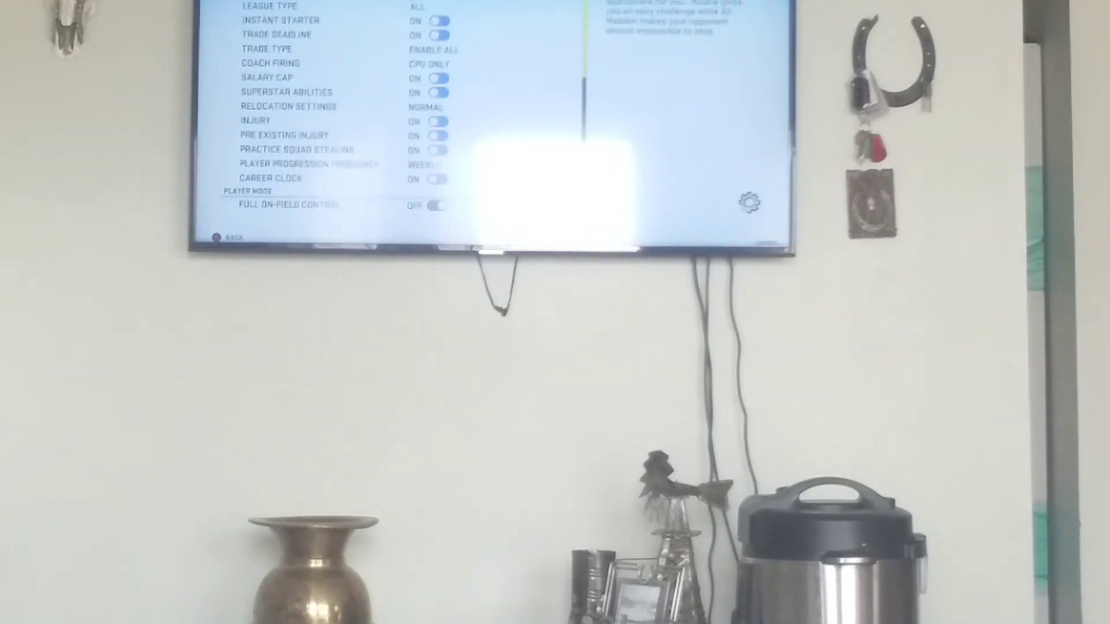
pyautogui.press('Down')
pyautogui.press('Down')
pyautogui.press('Down')
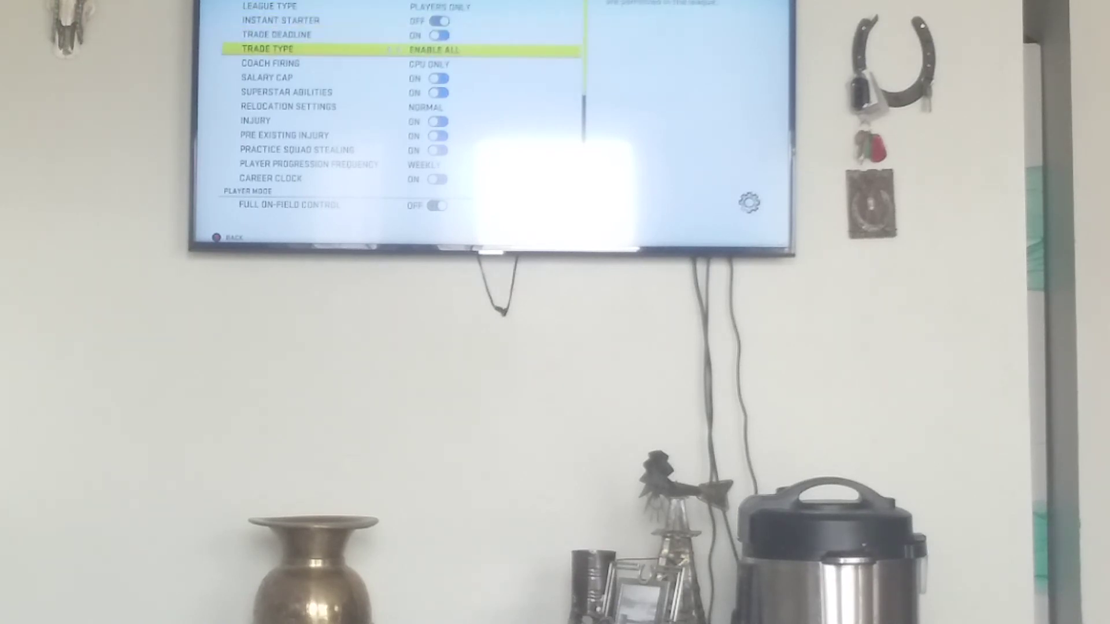
pyautogui.press('Up')
pyautogui.press('Up')
pyautogui.press('Down')
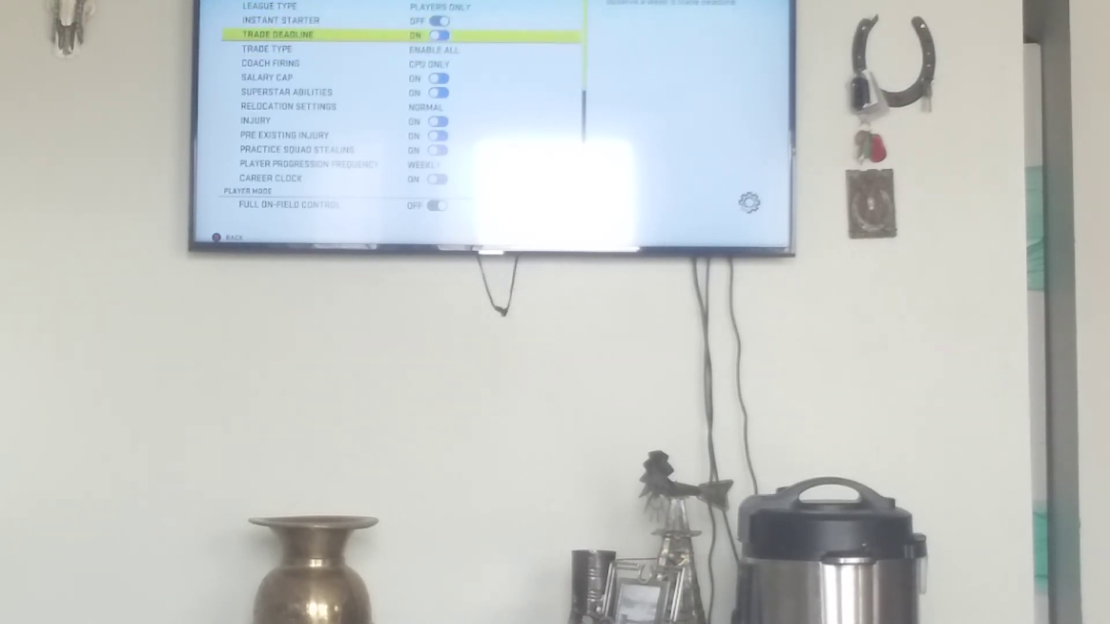